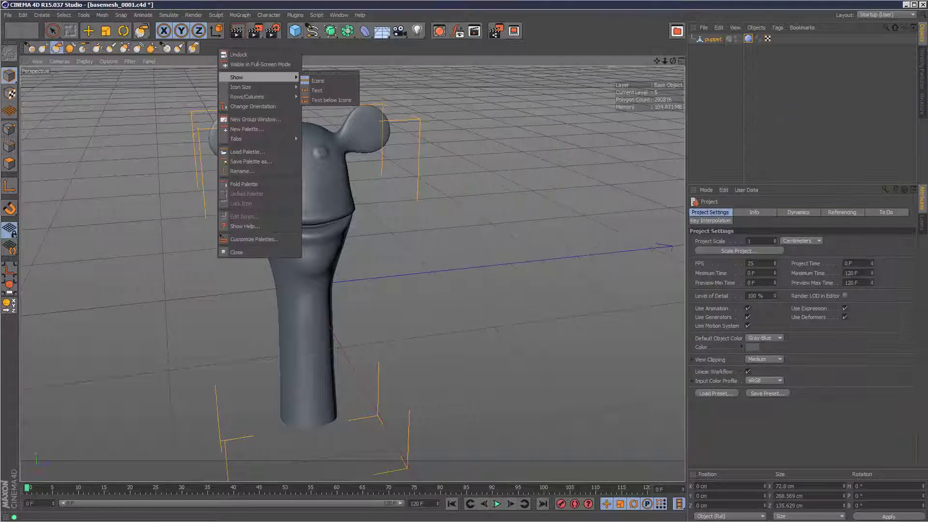
Show text labels for the sculpting brushes, and ready the Wax brush for the puppet's face with its size set to 8.
click(317, 90)
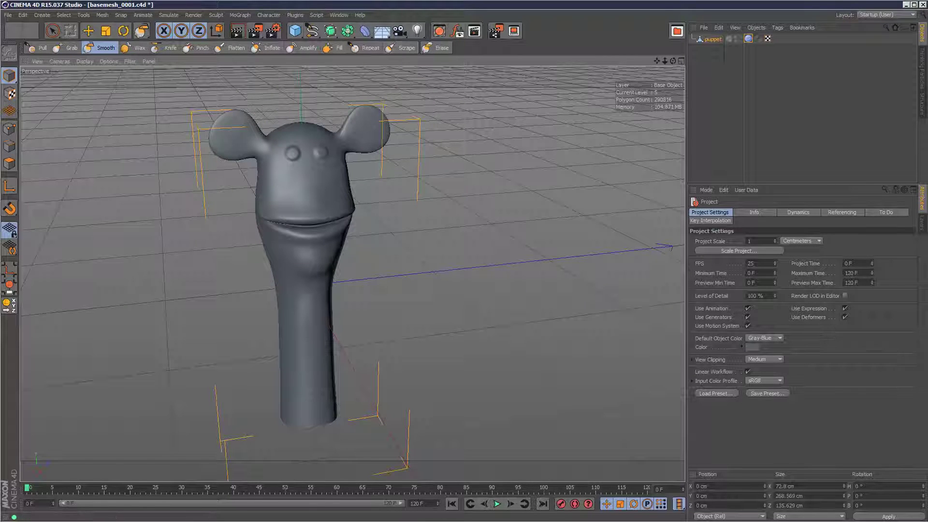
alt+right_drag(353, 274, 410, 274)
alt+middle_drag(352, 274, 397, 383)
click(135, 47)
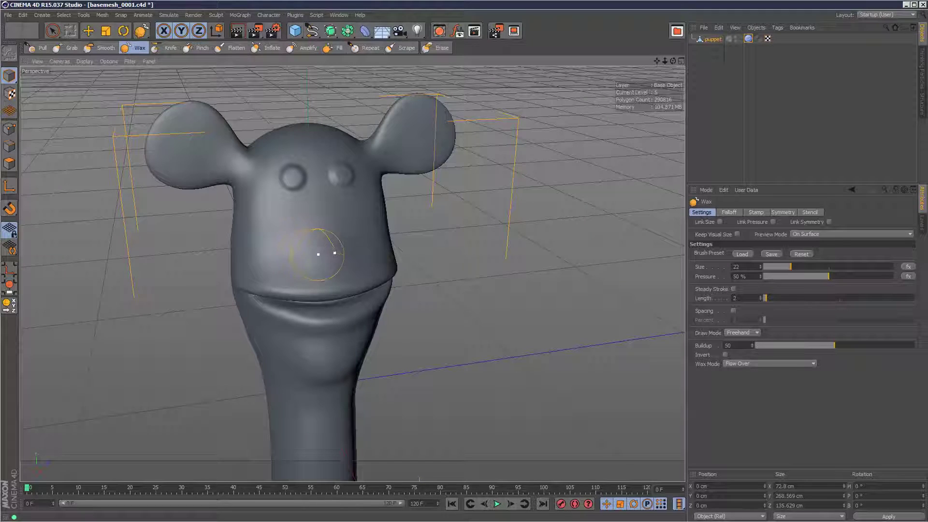
drag(791, 267, 783, 267)
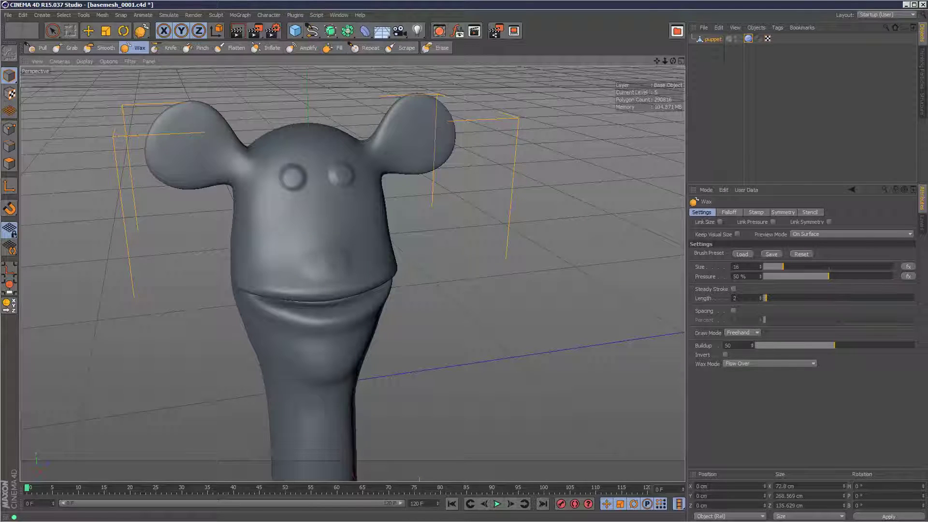
drag(783, 266, 772, 267)
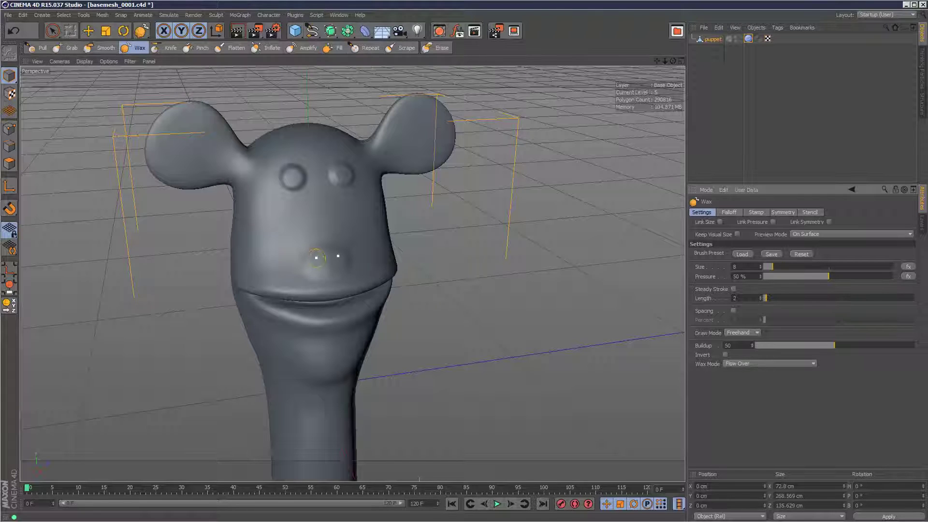
Try to build up the puppet's nose above the mouth with Wax strokes, and undo them.
drag(316, 258, 332, 273)
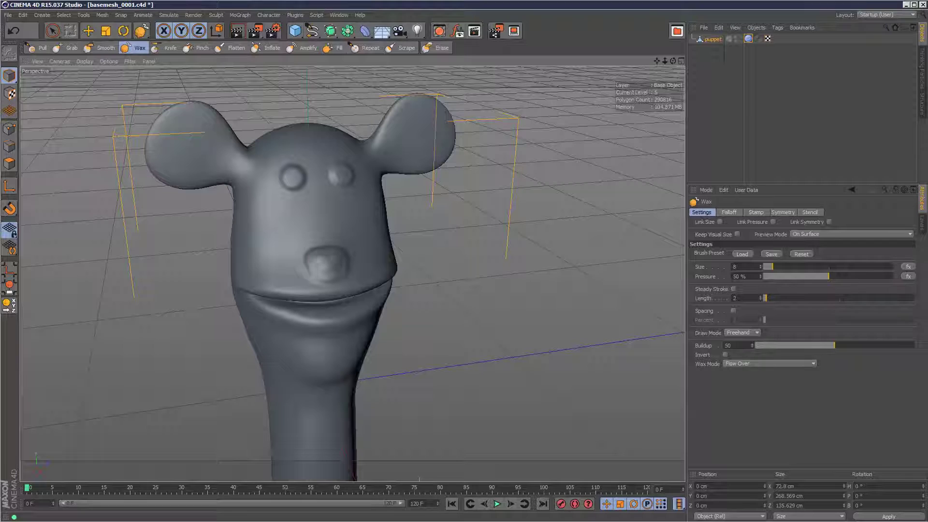
drag(313, 252, 309, 259)
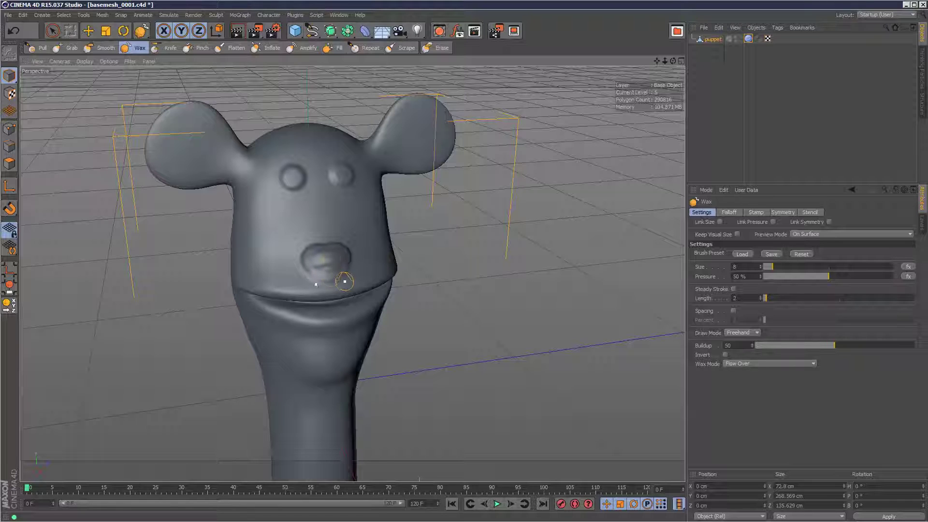
mouse_move(313, 263)
mouse_down()
mouse_move(321, 260)
mouse_move(314, 267)
mouse_up()
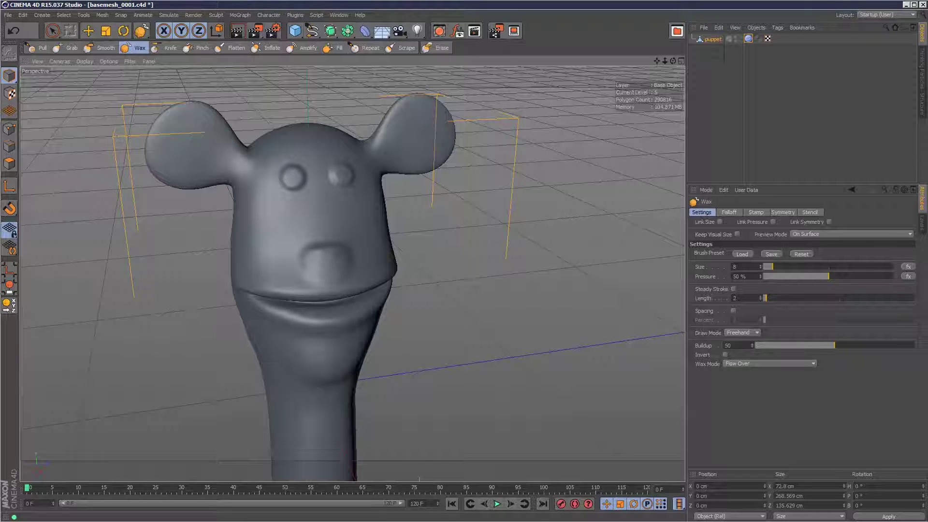
scroll(350, 287, up, 4)
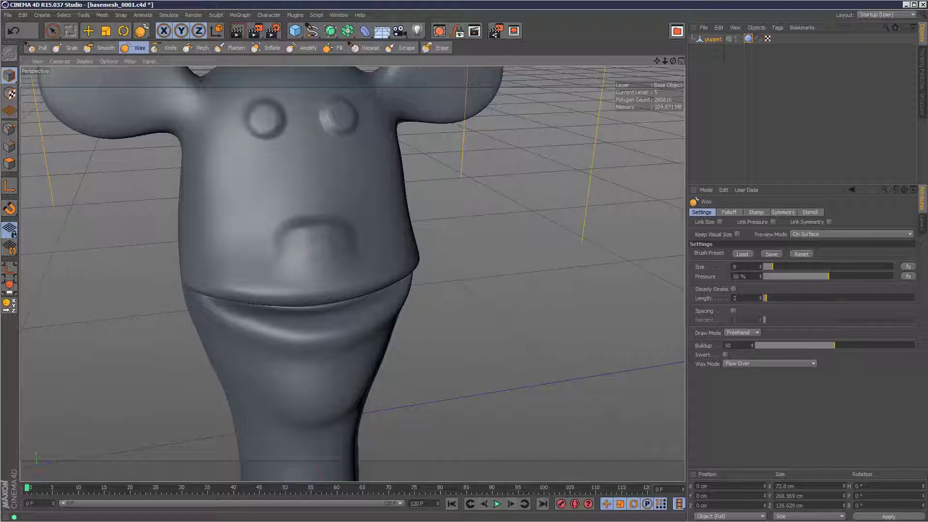
mouse_move(305, 244)
mouse_down()
mouse_move(309, 264)
mouse_move(290, 256)
mouse_move(295, 223)
mouse_move(347, 223)
mouse_move(310, 213)
mouse_move(318, 233)
mouse_move(277, 256)
mouse_up()
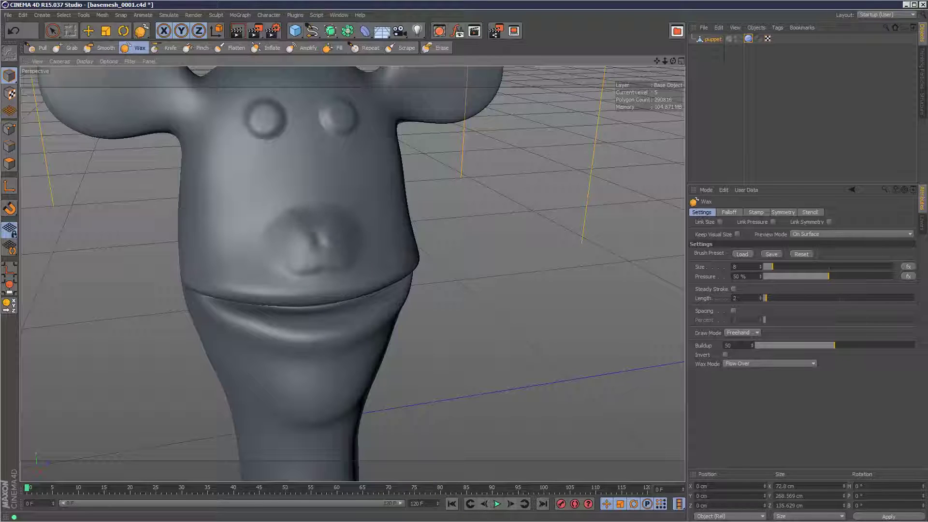
key(ctrl+z)
key(ctrl+z)
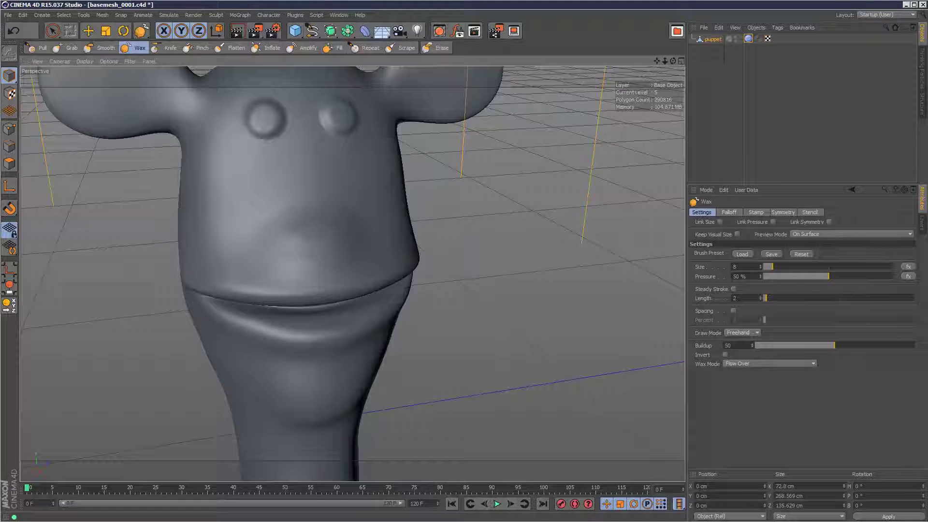
Try the Fill brush along the mouth crease at size 20, and undo the strokes.
alt+drag(327, 325, 318, 345)
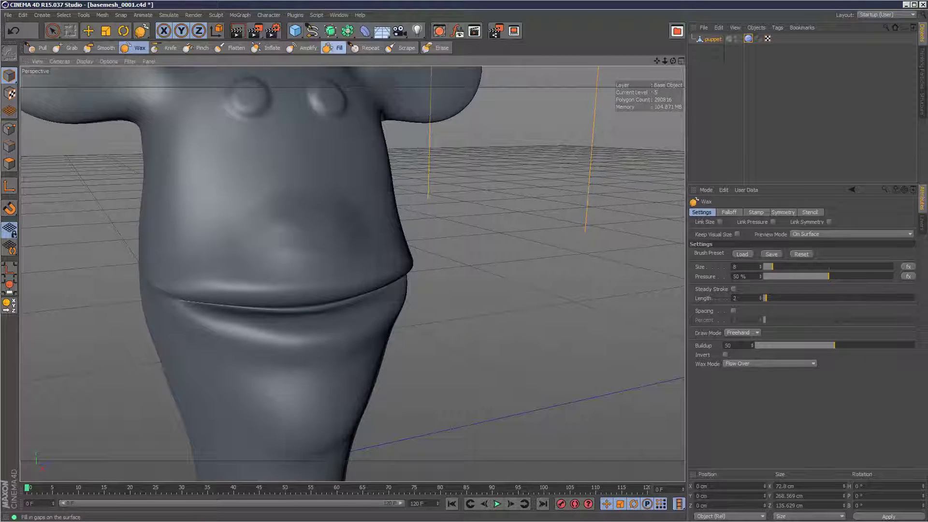
click(333, 47)
mouse_move(273, 312)
mouse_down()
mouse_move(260, 313)
mouse_move(326, 310)
mouse_move(238, 313)
mouse_move(184, 301)
mouse_move(305, 314)
mouse_move(184, 304)
mouse_move(251, 310)
mouse_up()
drag(193, 309, 186, 303)
key(ctrl+z)
key(ctrl+z)
key(ctrl+z)
key(ctrl+z)
key(ctrl+z)
key(ctrl+z)
key(ctrl+z)
key(ctrl+z)
key(ctrl+z)
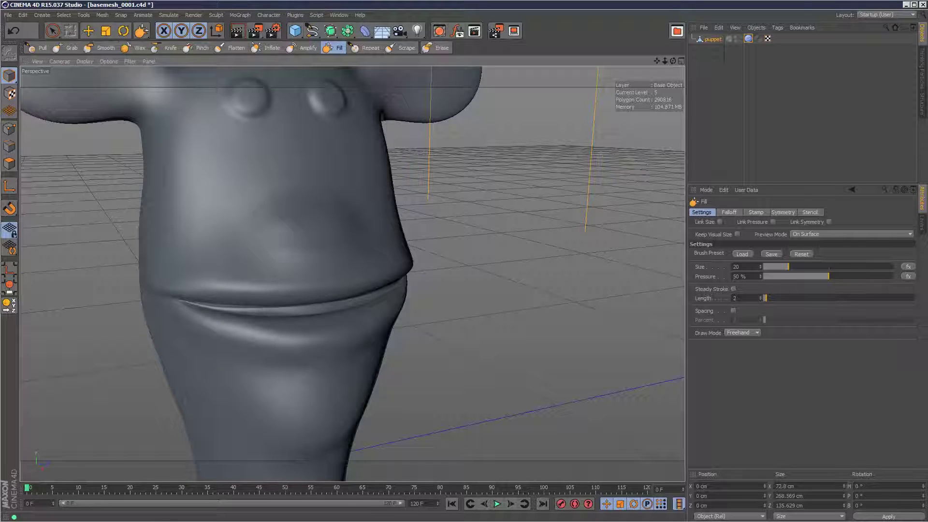
Fill in the gap between the lips with the Fill brush at size 20, and continue with the brush size at 15.
drag(290, 311, 198, 306)
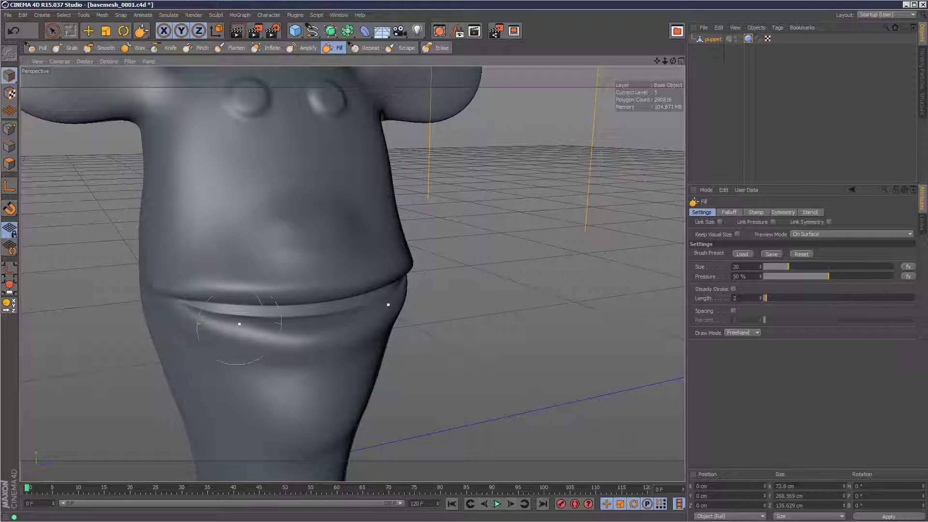
scroll(359, 352, down, 3)
mouse_move(358, 352)
alt+mouse_down()
mouse_move(325, 368)
mouse_move(374, 356)
alt+mouse_up()
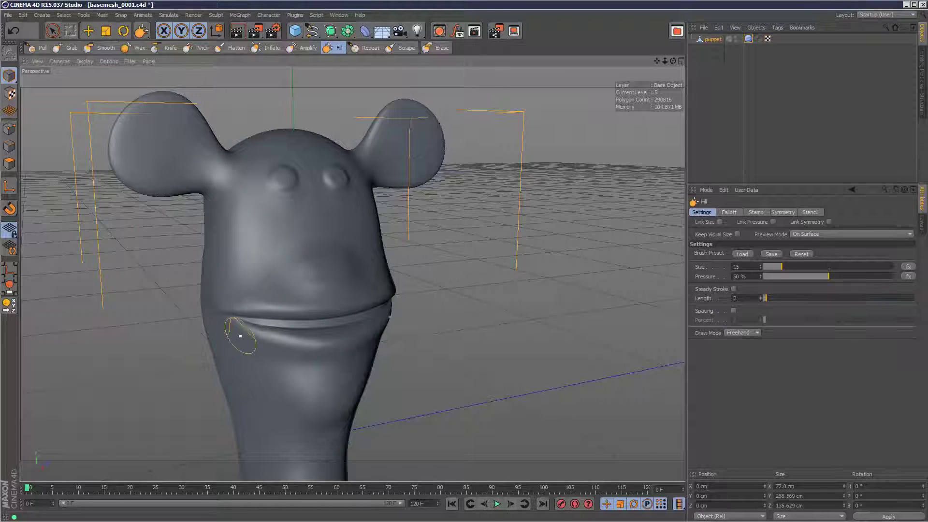
mouse_move(263, 325)
mouse_down()
mouse_move(338, 323)
mouse_move(280, 326)
mouse_up()
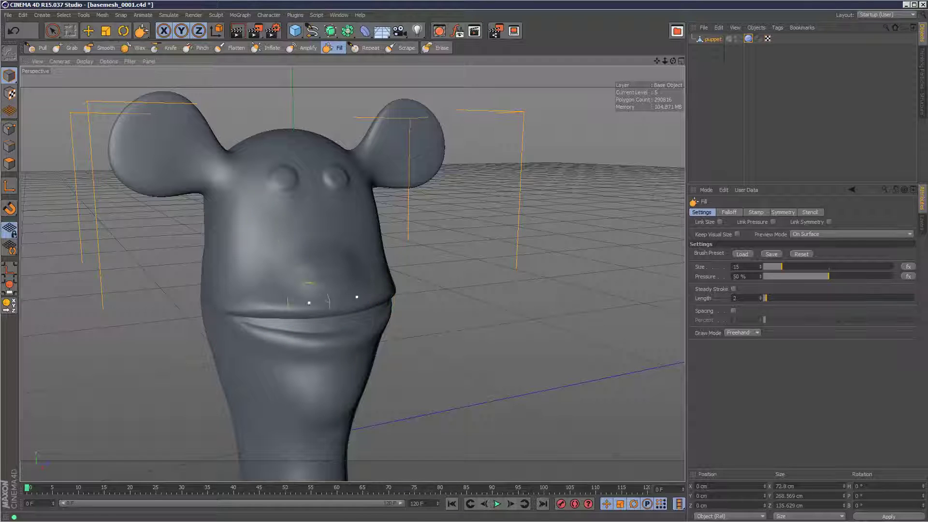
Try filling the crease where the ear joins the head with the Fill brush, and undo the ear and mouth strokes.
alt+drag(234, 265, 352, 193)
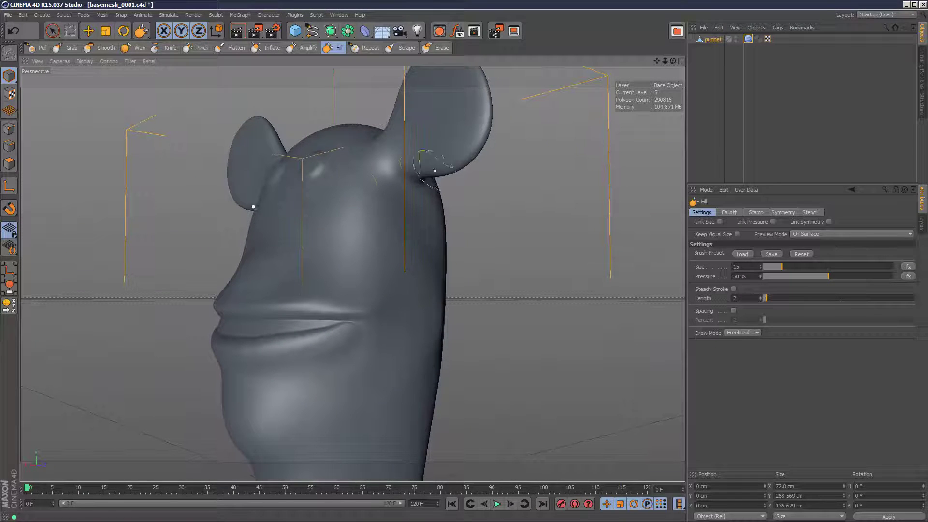
drag(416, 181, 398, 177)
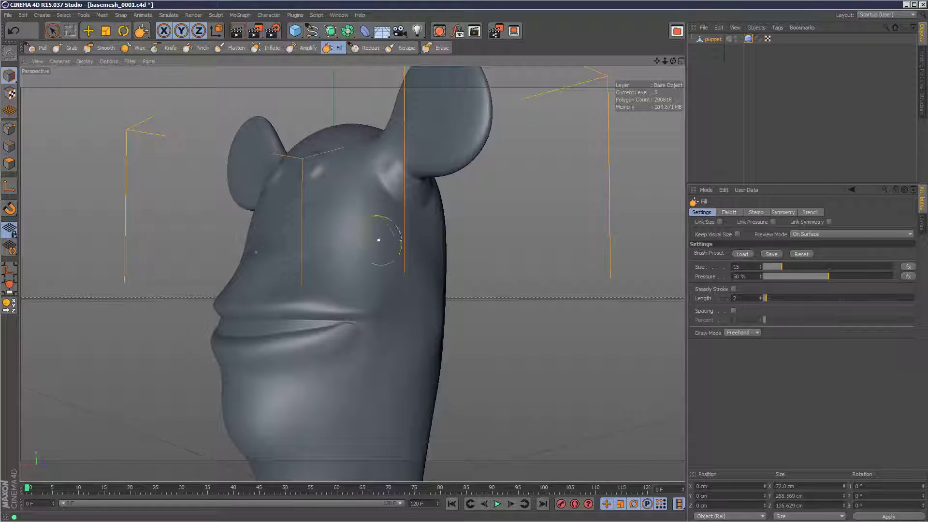
alt+drag(379, 239, 386, 242)
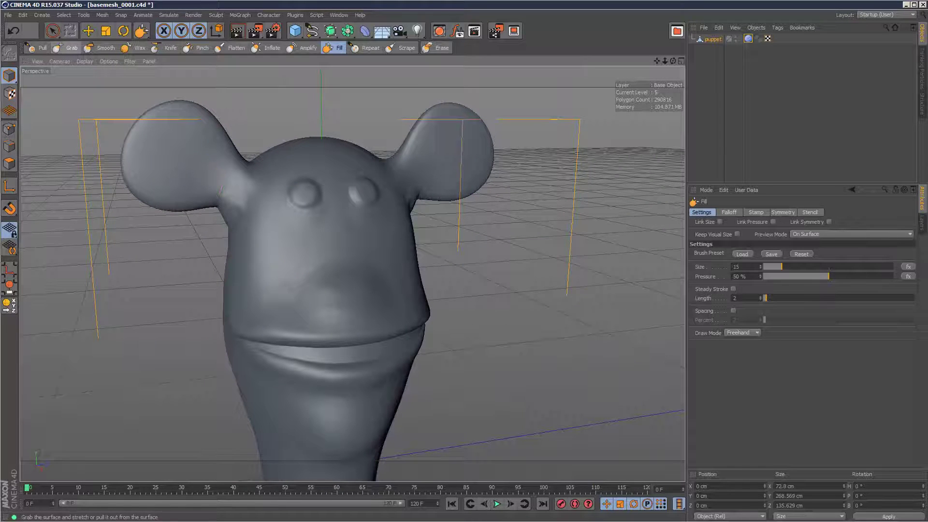
key(ctrl+z)
key(ctrl+z)
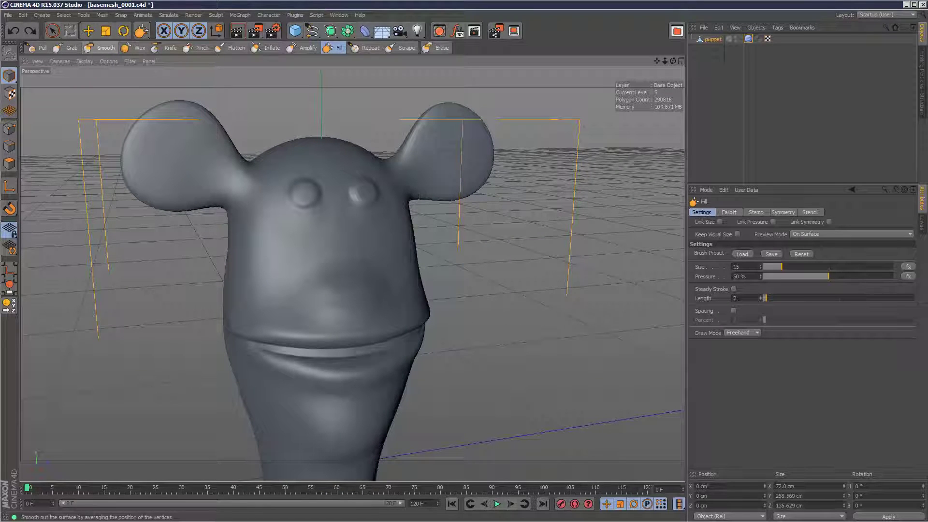
key(ctrl+z)
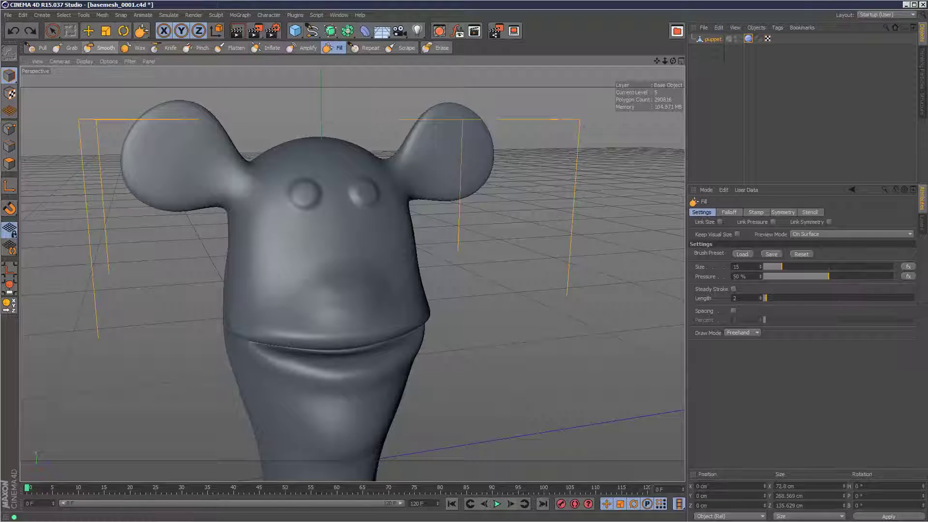
Flatten both eye bumps using the Scrape brush at size 14 and 75.7% pressure, and compare them with the sock.png reference photo.
click(401, 47)
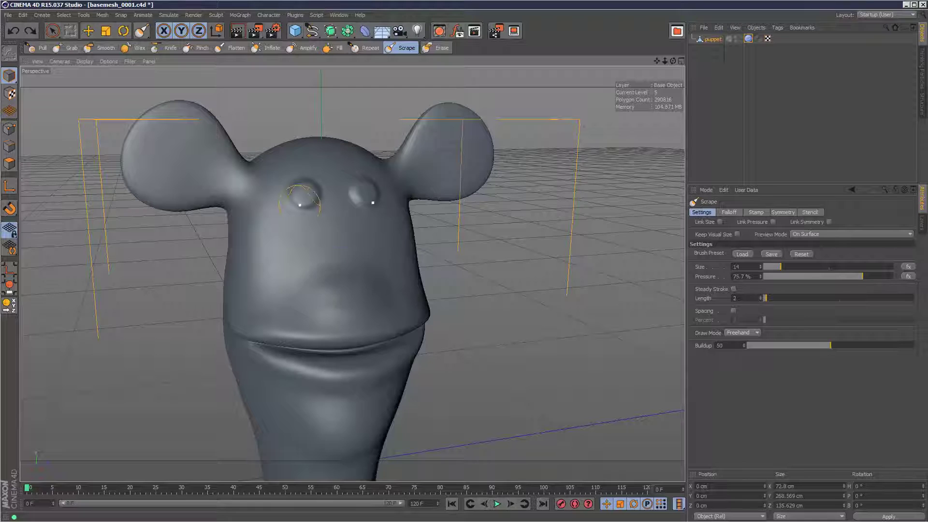
drag(305, 196, 303, 199)
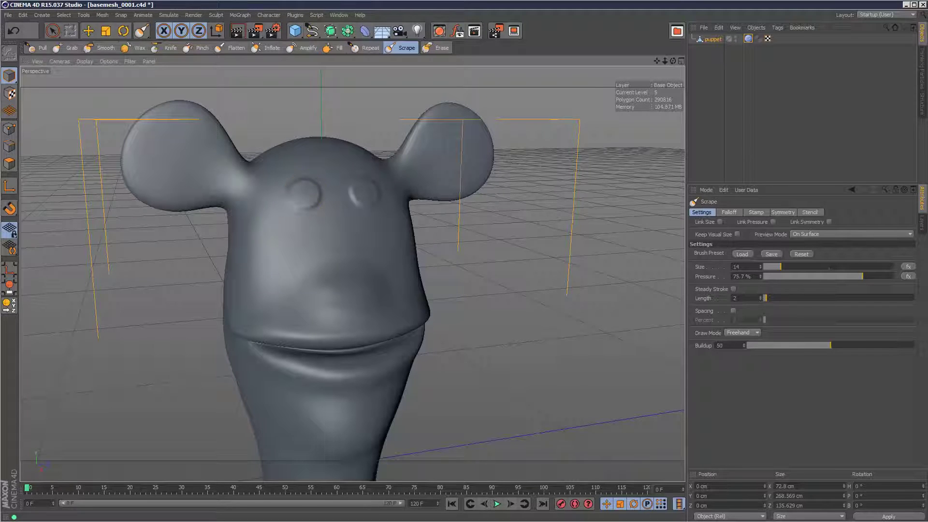
key(alt+Tab)
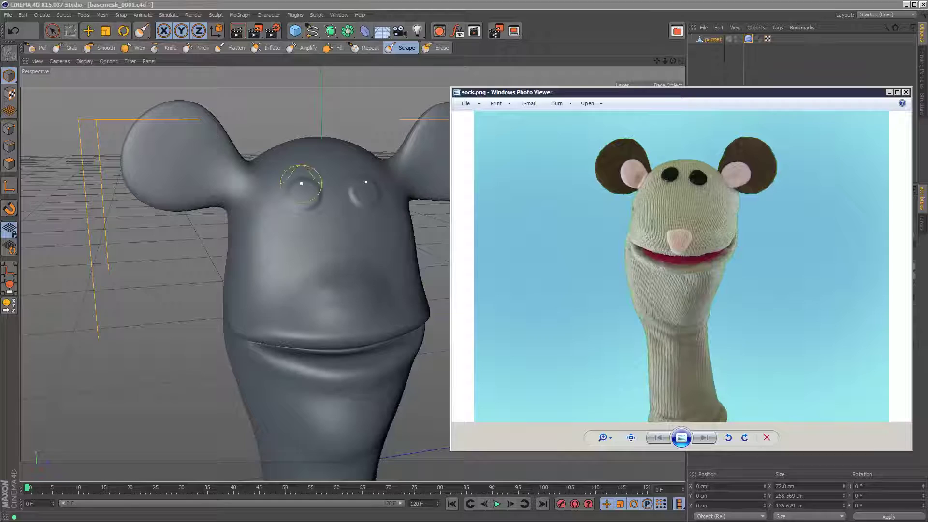
key(alt+Tab)
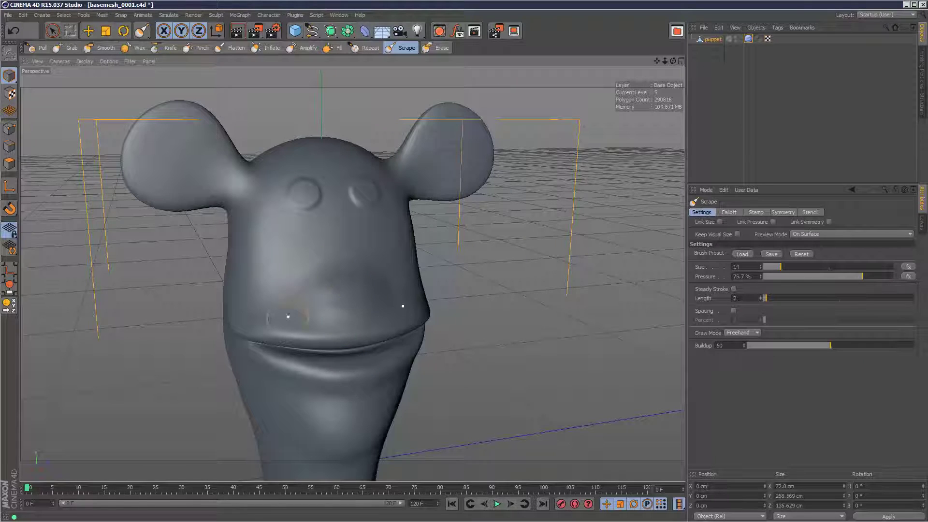
Try scraping the lips and mouth corners with the Scrape brush, and undo the strokes.
mouse_move(352, 274)
alt+mouse_down()
mouse_move(326, 265)
mouse_move(354, 274)
alt+mouse_up()
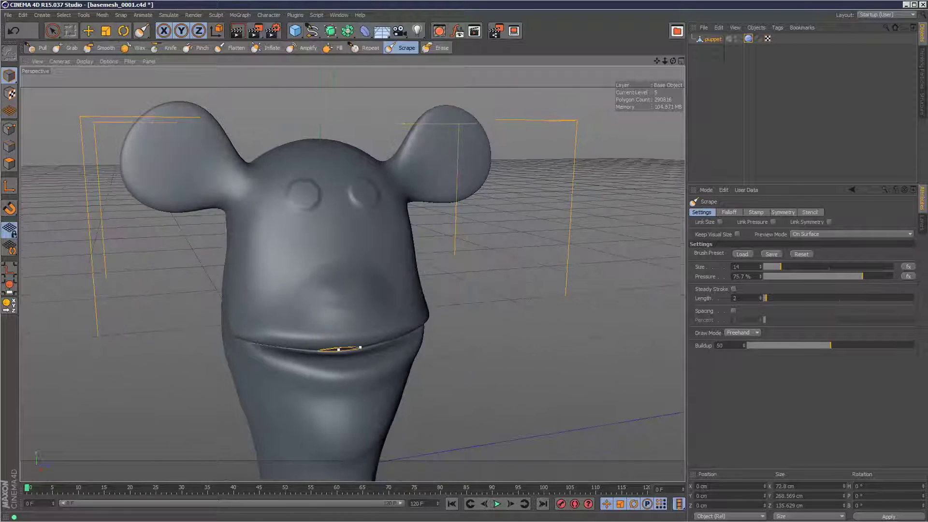
drag(240, 329, 272, 332)
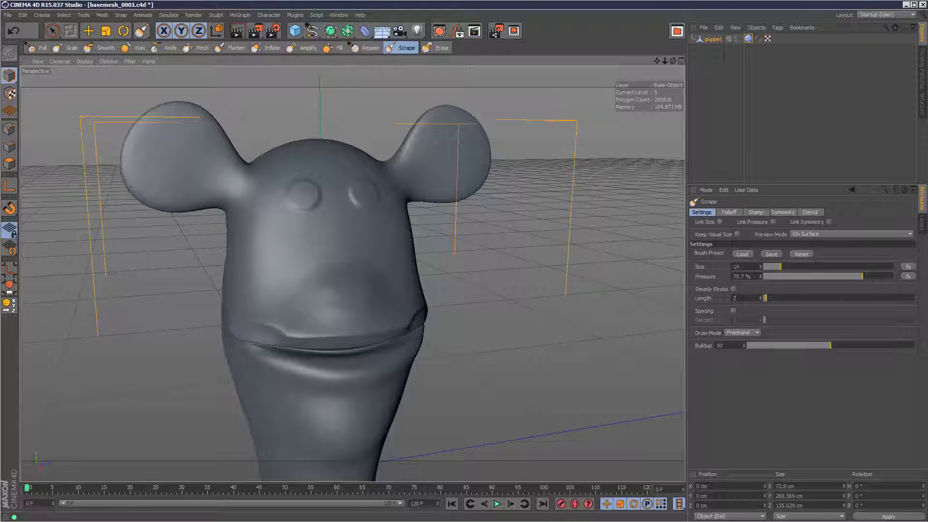
alt+drag(354, 363, 365, 408)
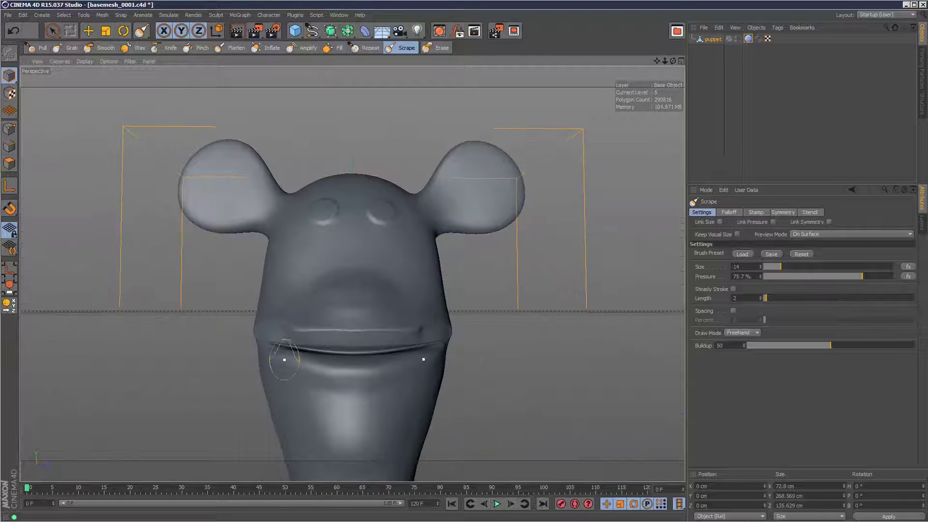
mouse_move(284, 360)
mouse_down()
mouse_move(351, 366)
mouse_move(339, 372)
mouse_move(353, 374)
mouse_move(353, 364)
mouse_up()
alt+drag(309, 391, 403, 389)
key(ctrl+z)
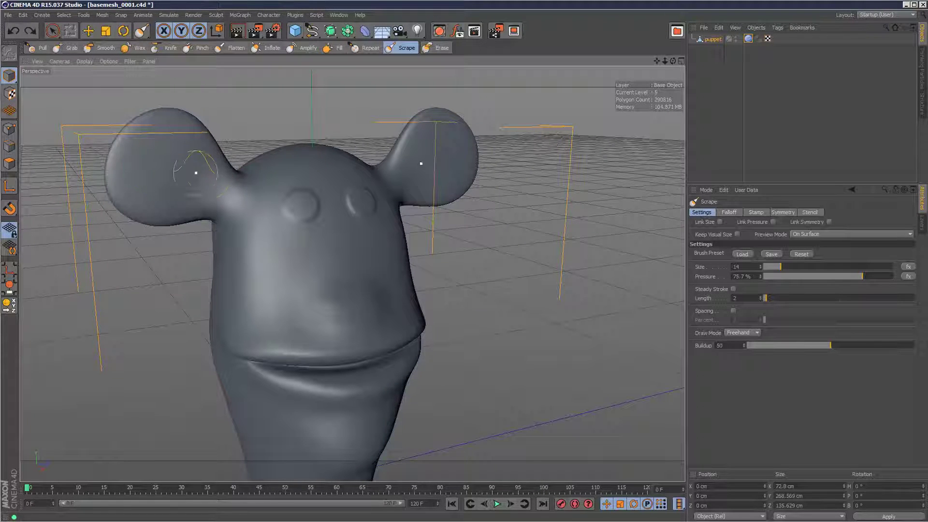
Consult the sock.png reference photo, and scrape the inner ears down toward the head using brush sizes 23 and 16.
key(alt+Tab)
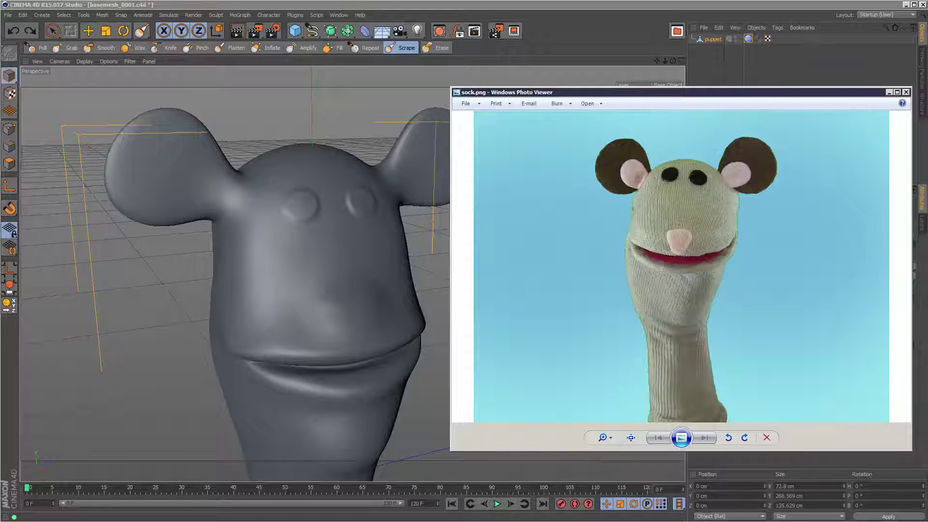
key(alt+Tab)
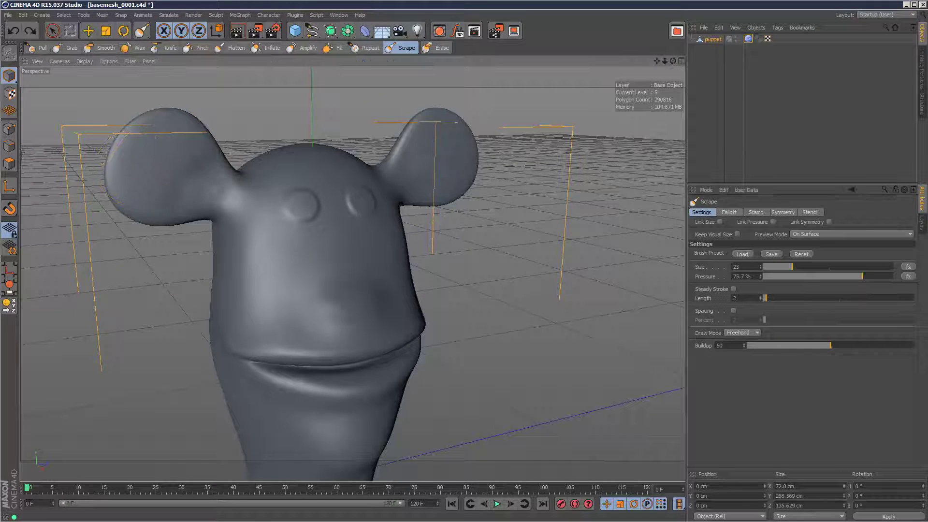
mouse_move(191, 164)
mouse_down()
mouse_move(186, 188)
mouse_move(174, 170)
mouse_move(236, 203)
mouse_up()
click(783, 267)
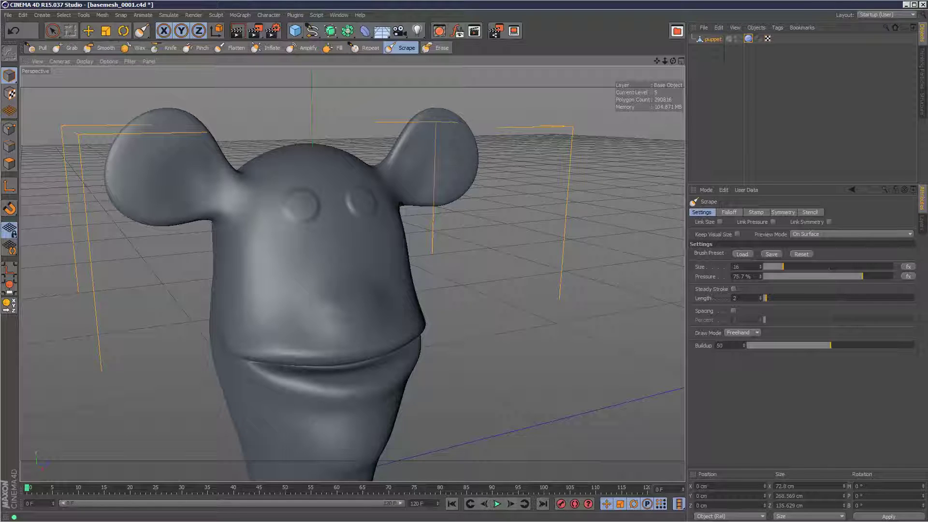
mouse_move(219, 199)
mouse_down()
mouse_move(201, 171)
mouse_move(228, 218)
mouse_move(267, 245)
mouse_up()
scroll(411, 337, down, 4)
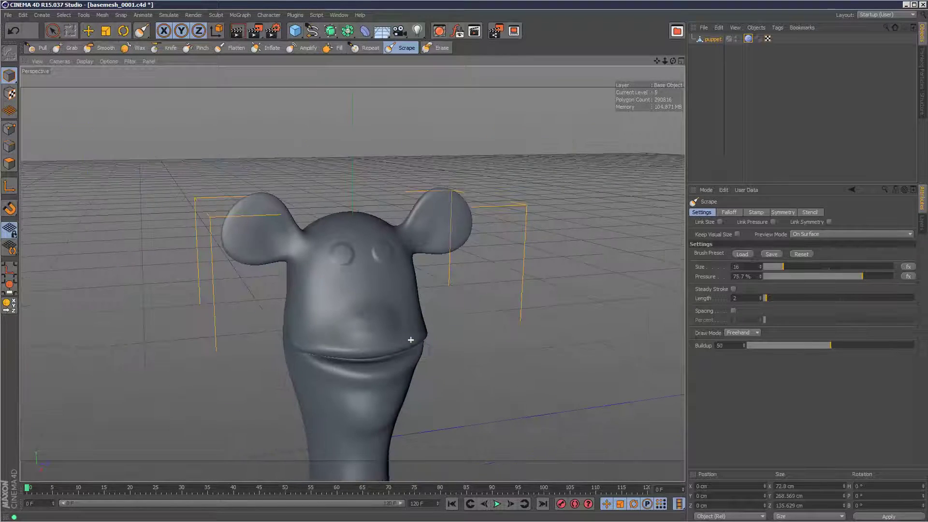
alt+middle_drag(352, 274, 352, 271)
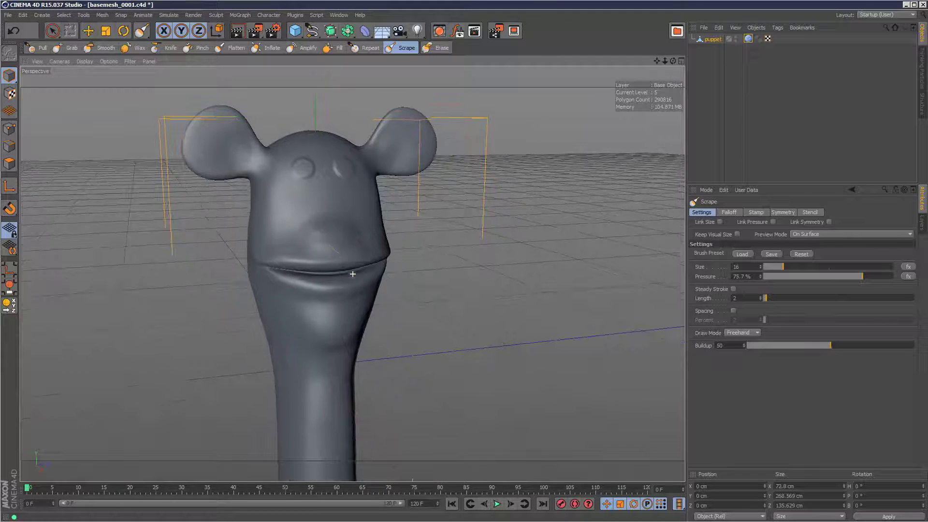